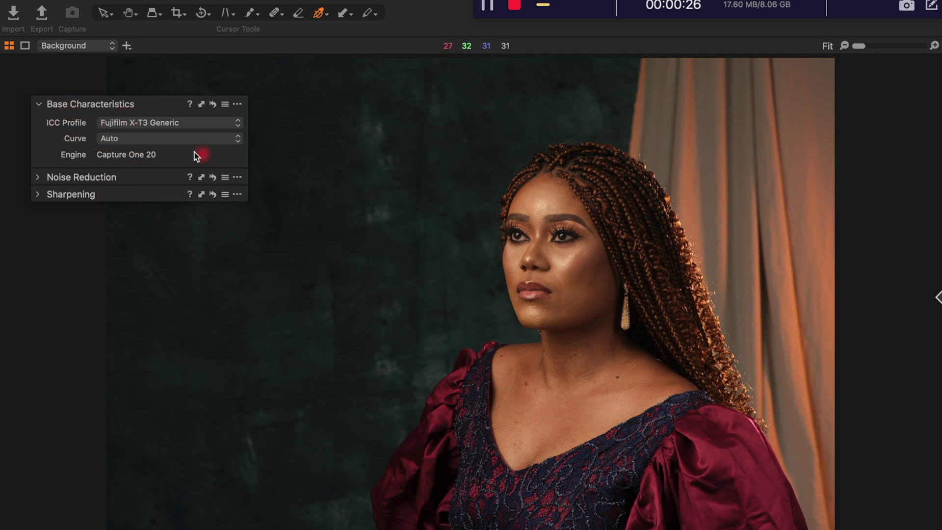
Change the base curve from Auto to Fujifilm PROVIA (STANDARD) in Base Characteristics.
click(168, 141)
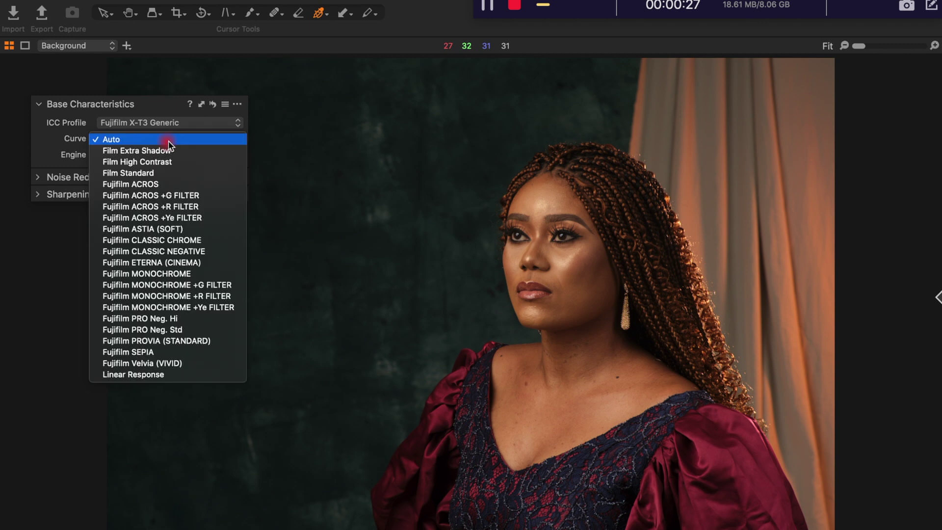
click(202, 342)
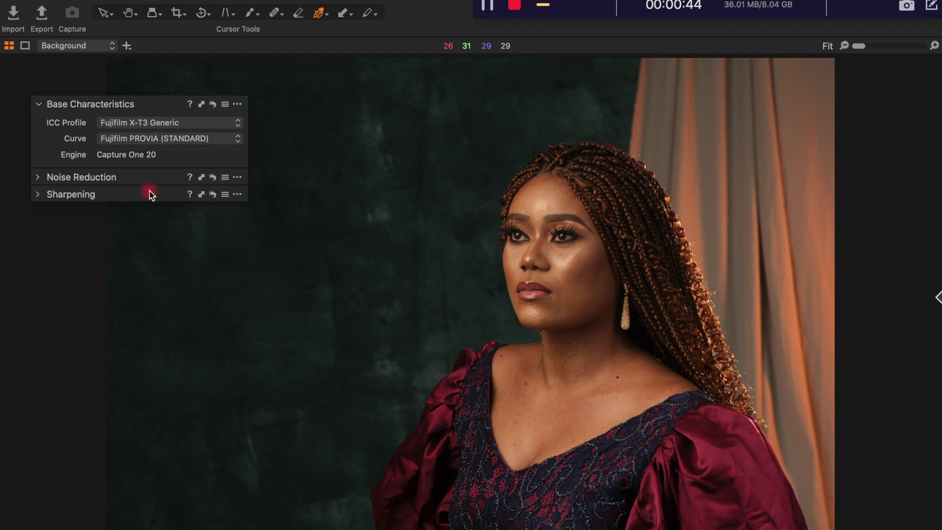
Lower the Noise Reduction Luminance slider to 0.
click(38, 178)
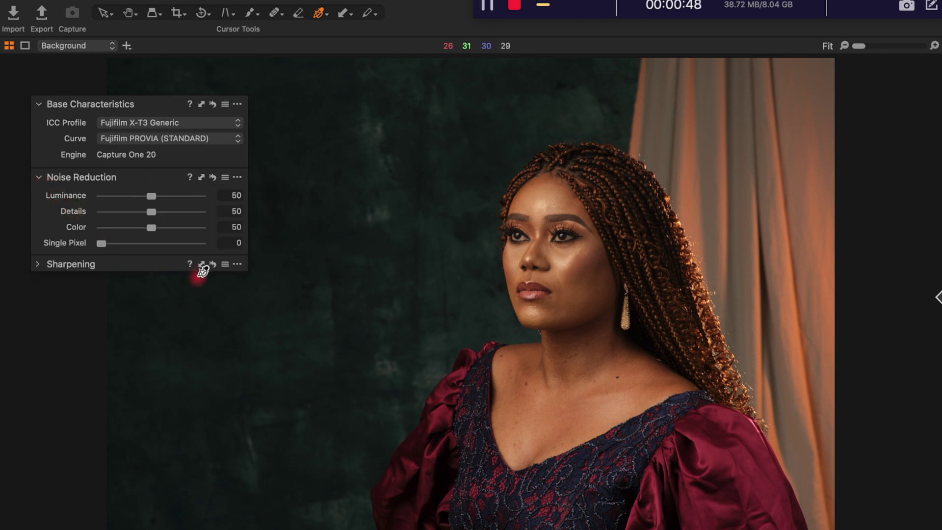
drag(152, 198, 55, 215)
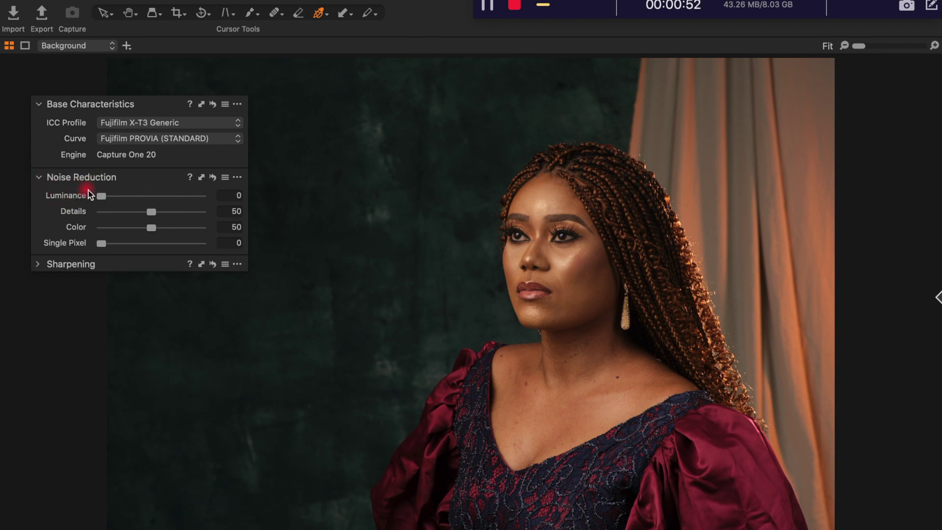
click(39, 178)
Drop the Sharpening Threshold from 1 to 0, keeping Amount 140 and Radius 0.8.
click(37, 104)
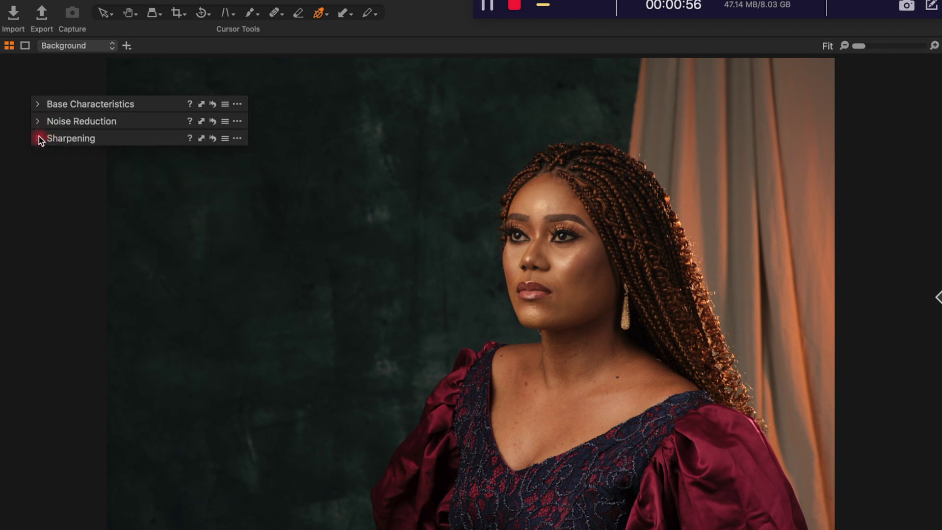
click(39, 139)
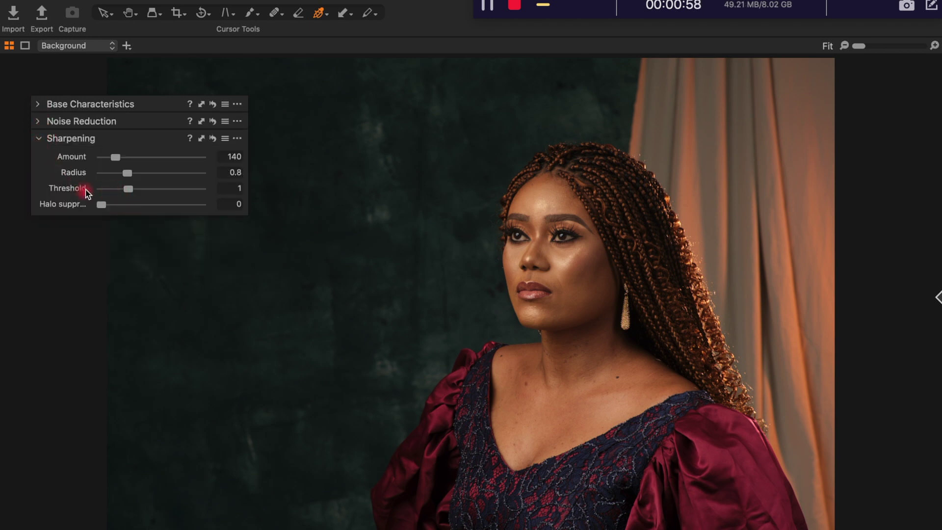
drag(127, 190, 55, 201)
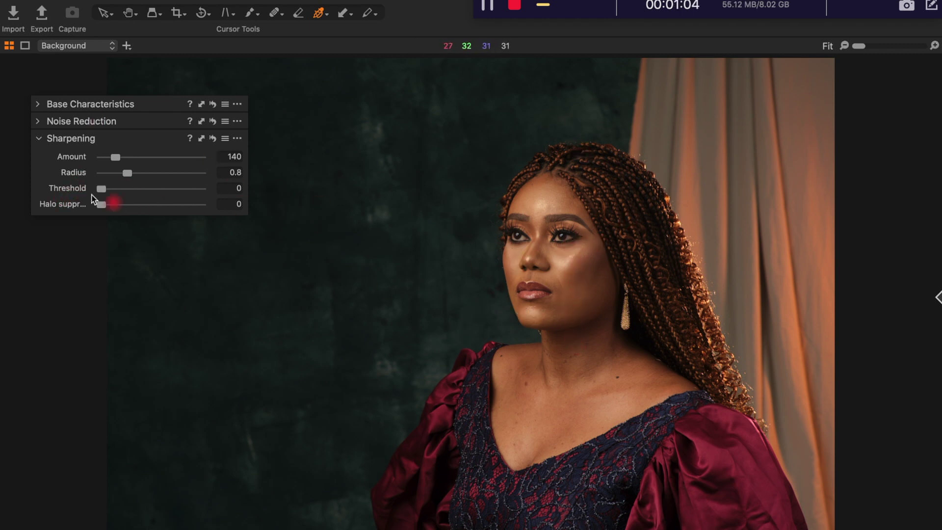
click(39, 139)
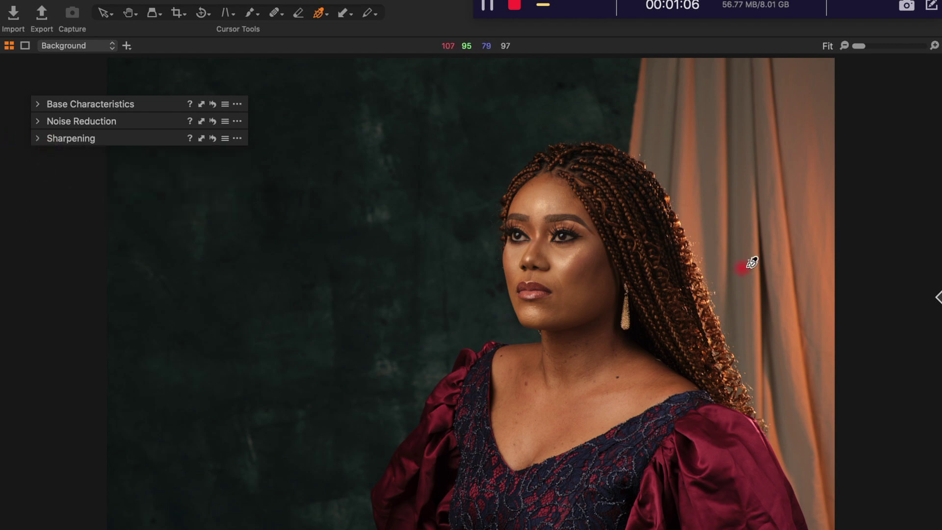
Set High Dynamic Range White to 69 and Highlight to 46, leaving Shadow and Black at 0.
click(938, 297)
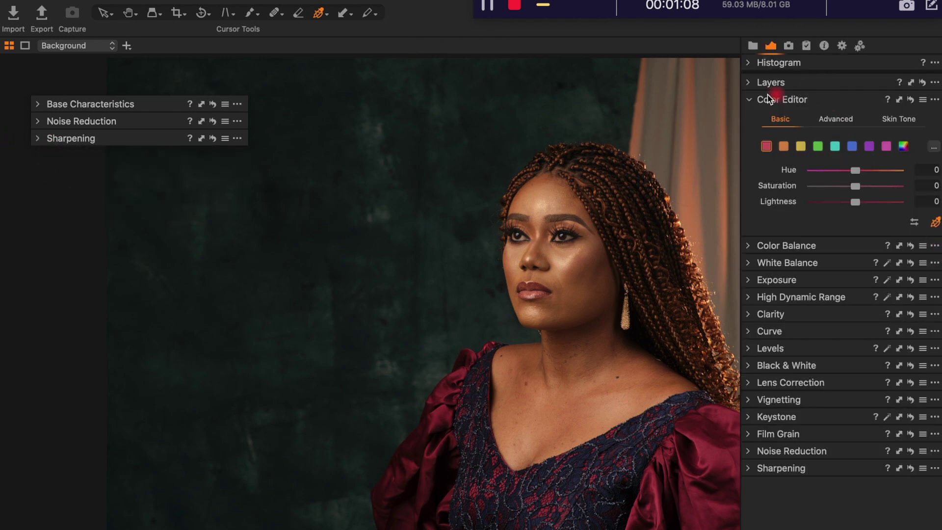
click(748, 100)
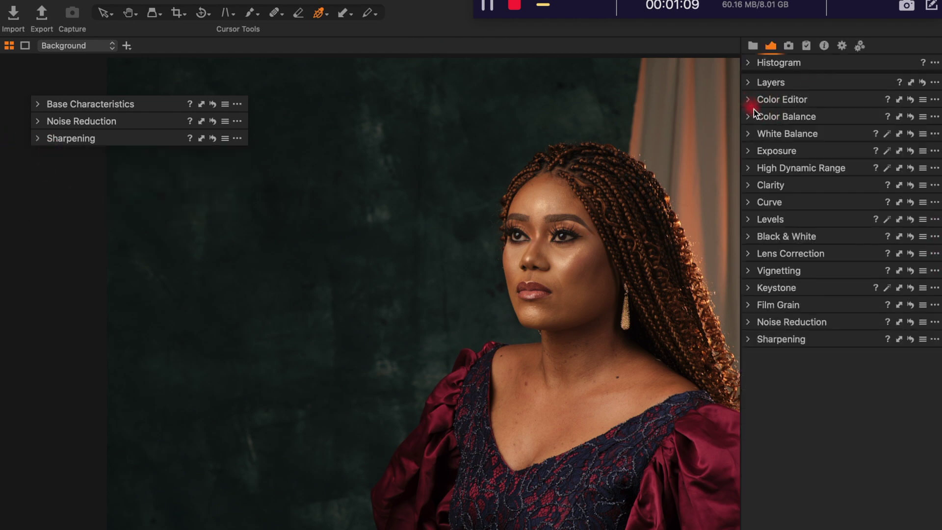
click(749, 168)
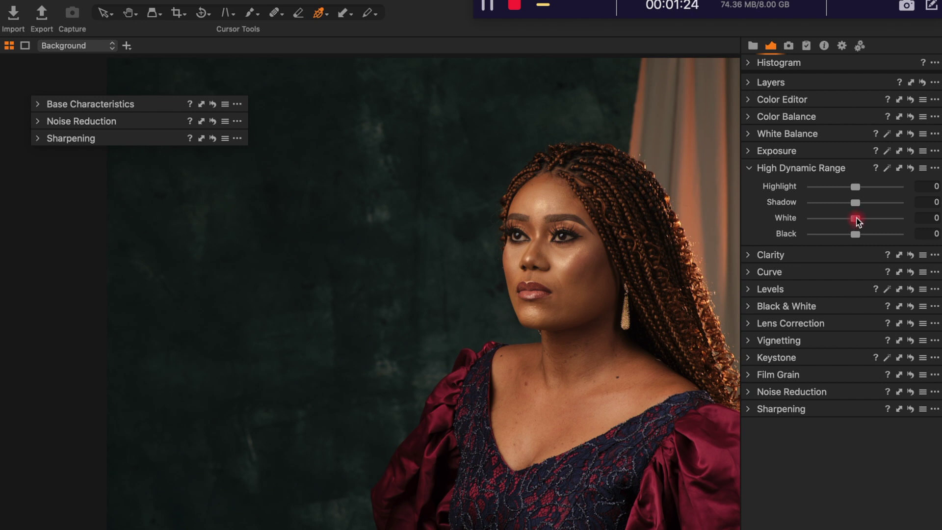
drag(858, 221, 885, 219)
drag(855, 187, 876, 189)
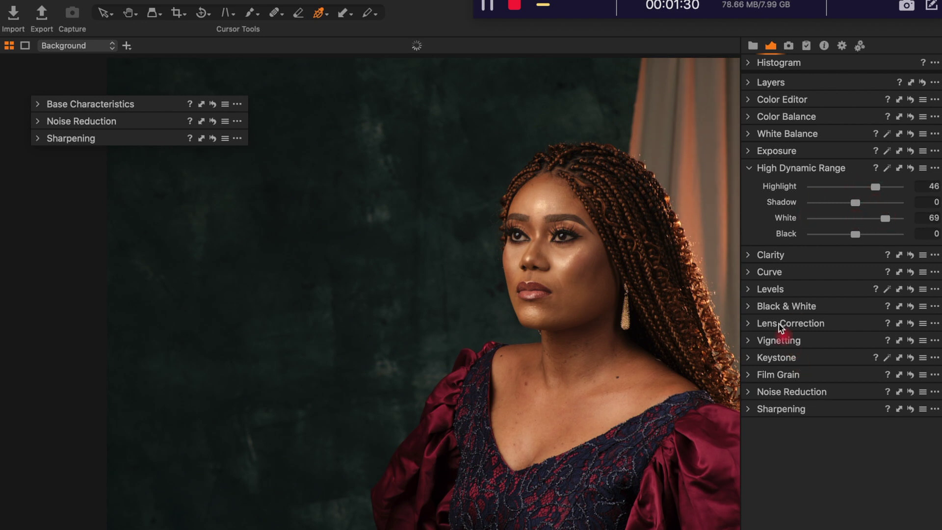
Pull the Levels RGB white point to 206 and ease HDR Highlight to 6 and White to 39.
click(751, 289)
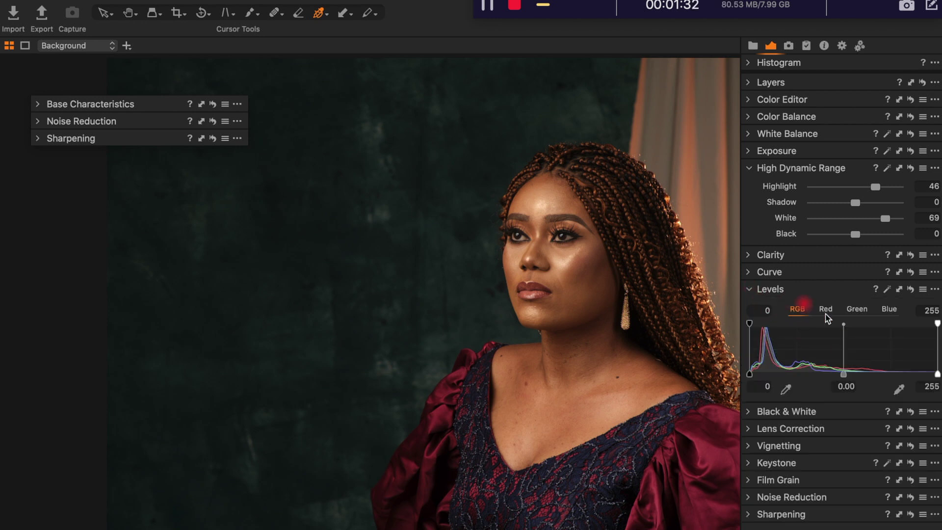
drag(936, 374, 905, 376)
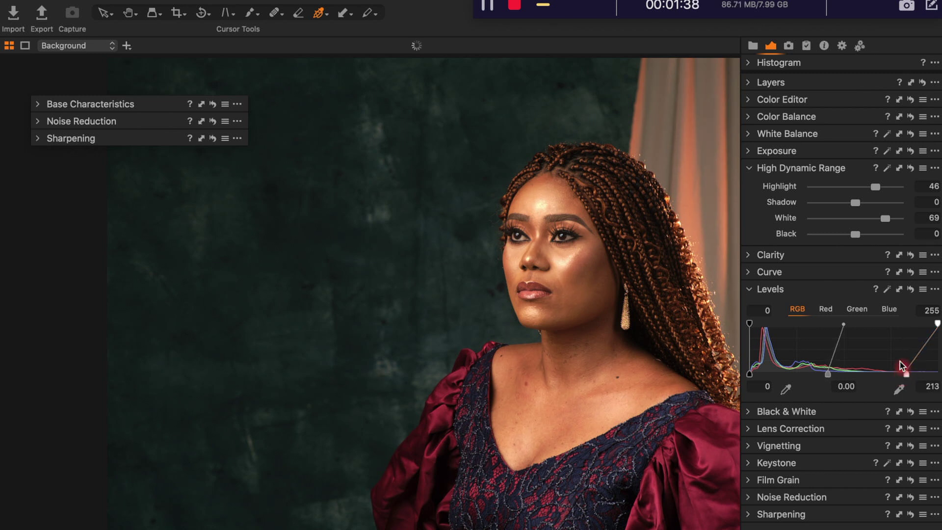
drag(875, 186, 833, 210)
key(super+t)
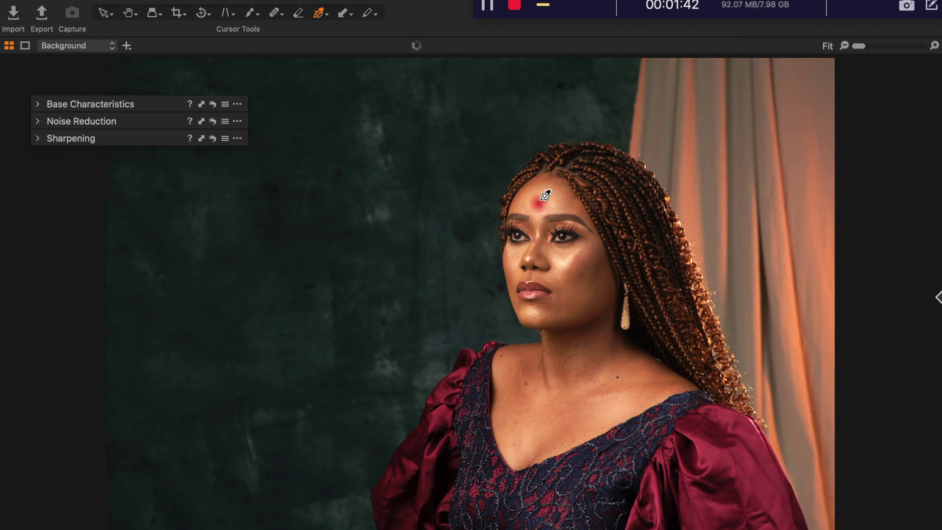
mouse_move(939, 298)
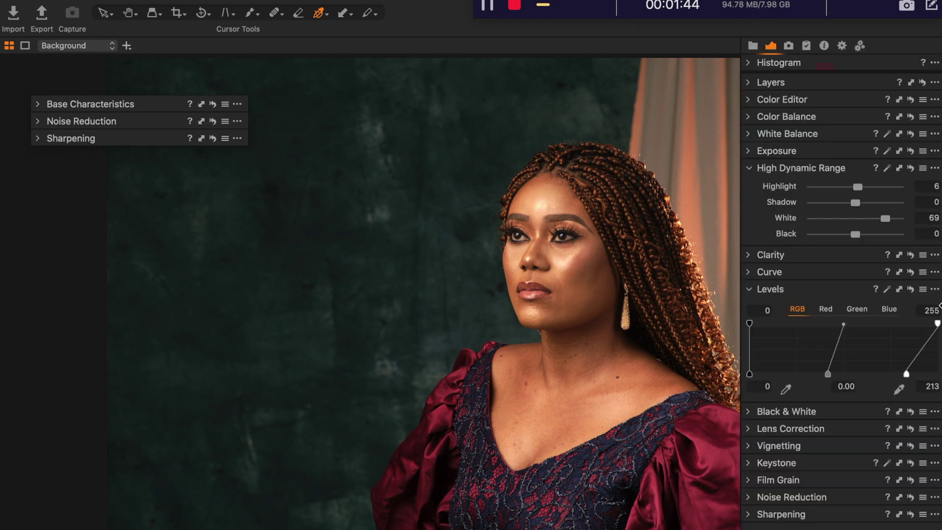
mouse_move(905, 378)
mouse_down()
mouse_move(891, 375)
mouse_move(902, 375)
mouse_up()
drag(886, 215, 873, 221)
key(super+t)
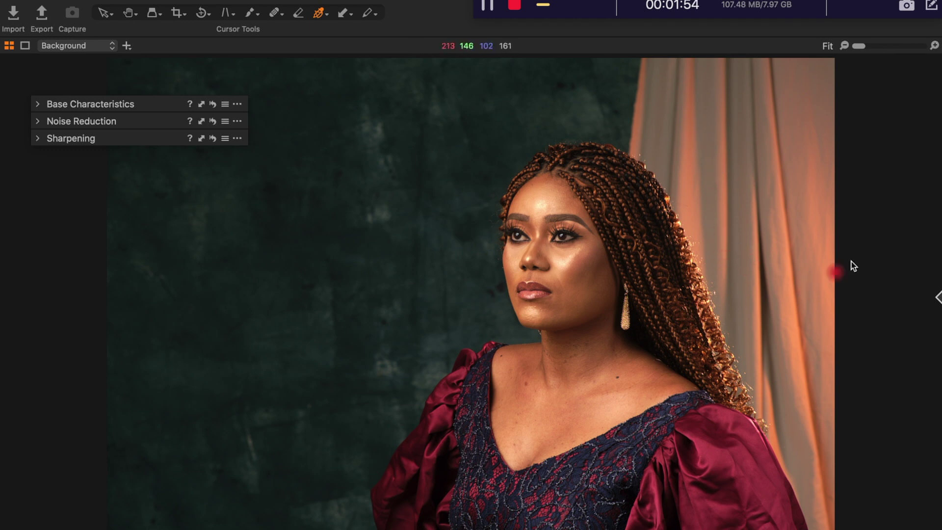
Expand the Color Editor, switch to its Skin Tone section and arm the skin-tone picker.
mouse_move(932, 216)
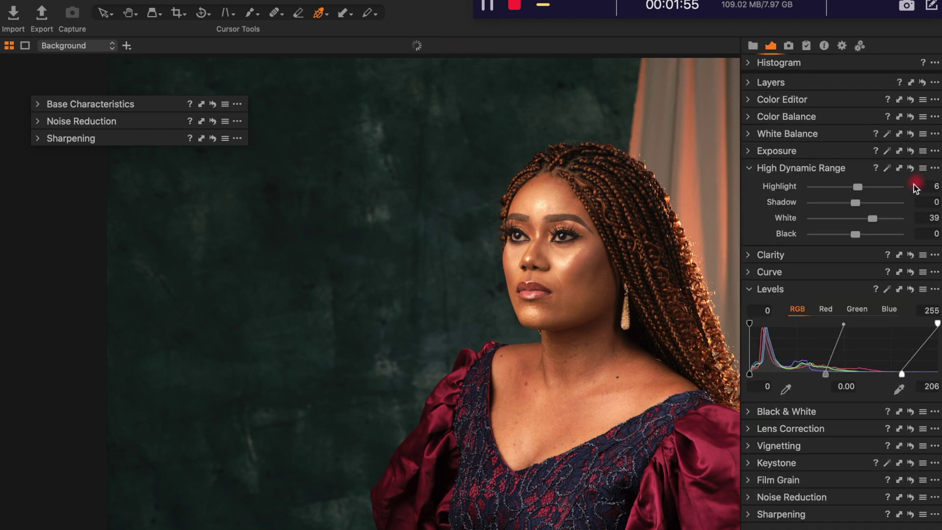
click(749, 168)
click(749, 117)
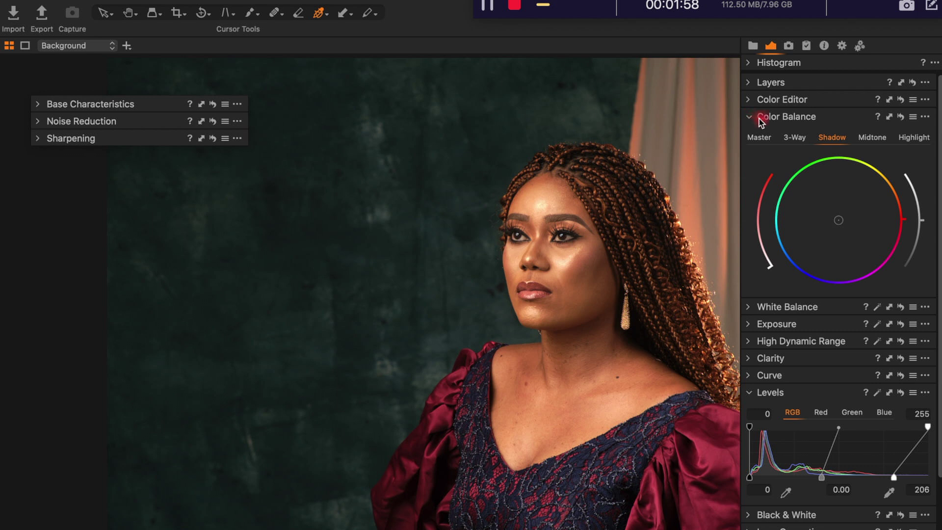
click(753, 117)
click(750, 101)
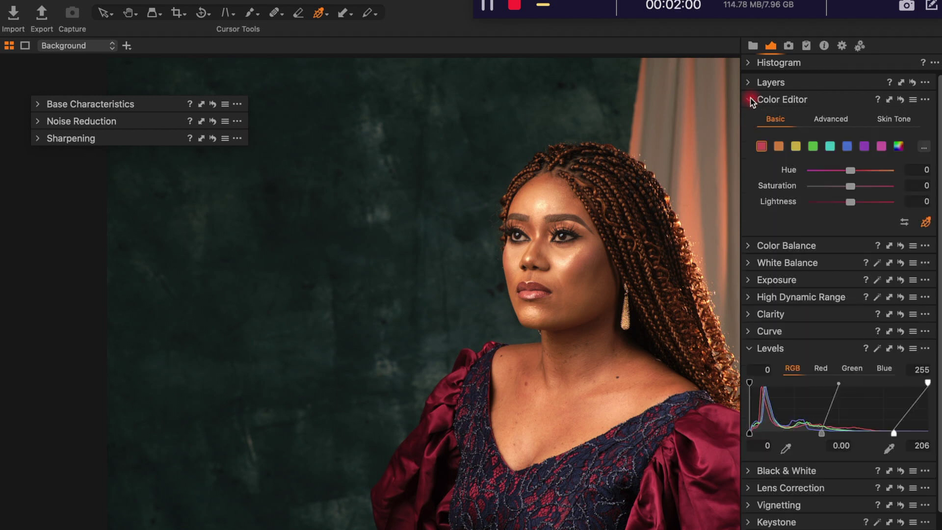
click(892, 120)
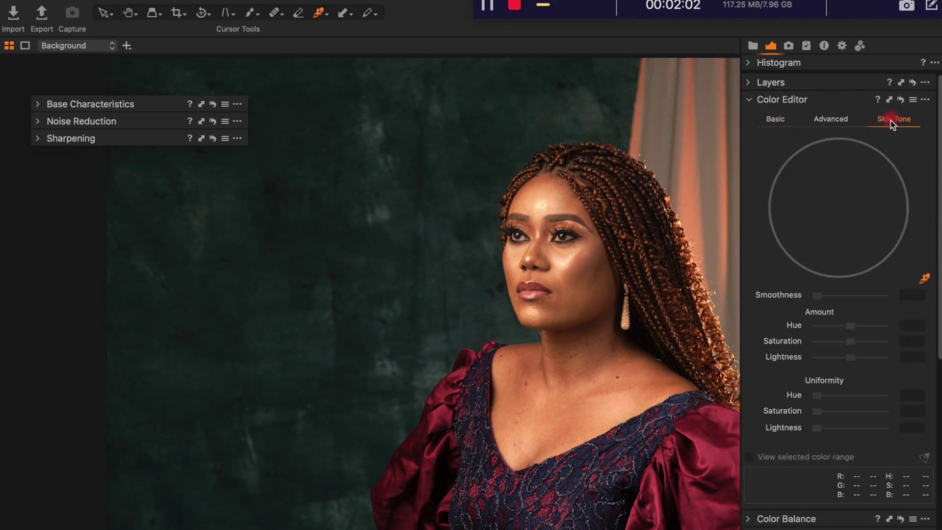
click(925, 280)
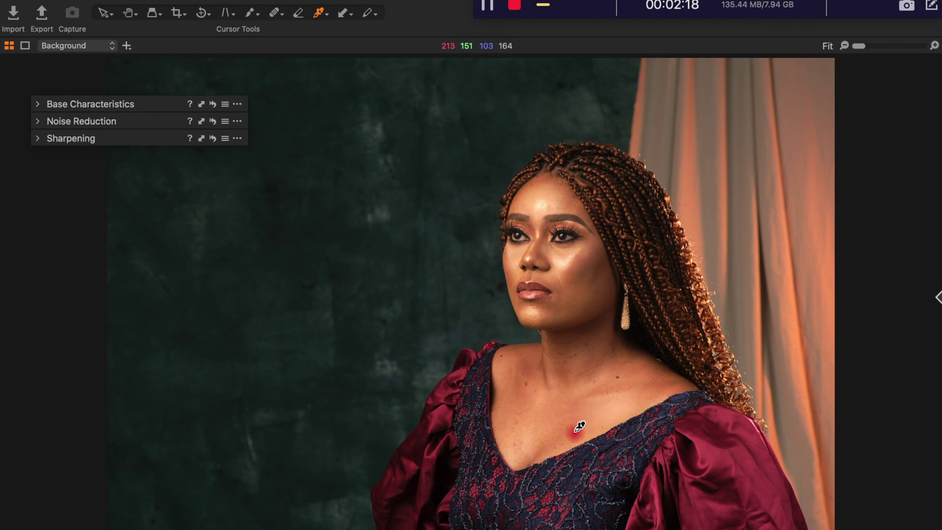
Sample the skin on the woman's chest and narrow the skin-tone hue wedge.
click(605, 387)
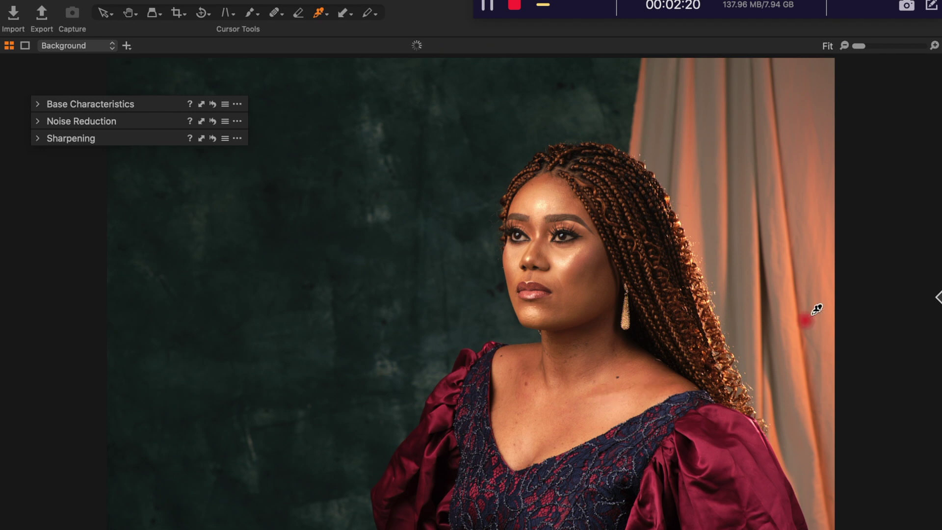
mouse_move(934, 224)
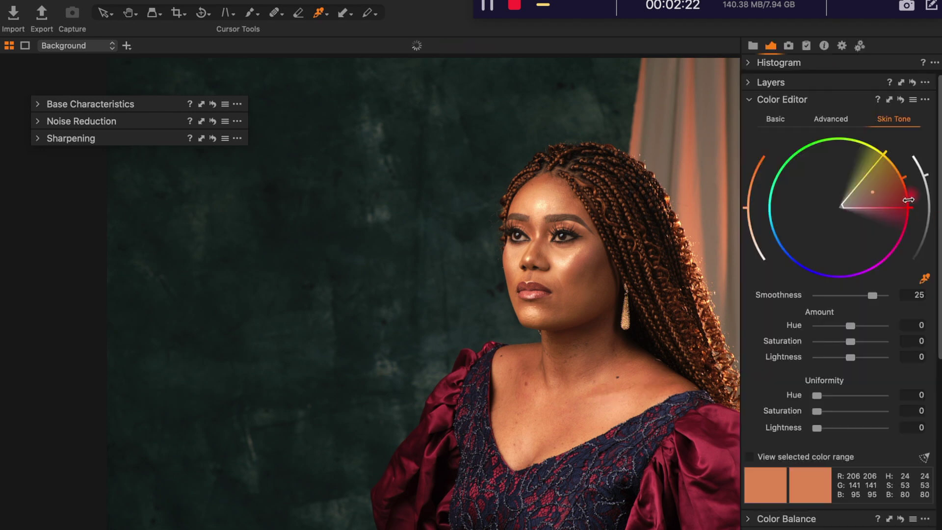
drag(895, 208, 895, 202)
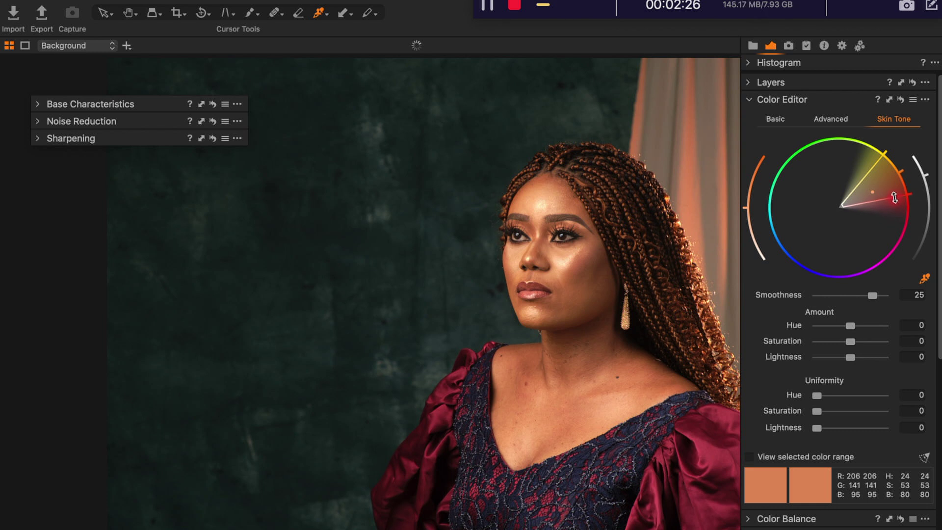
key(super+t)
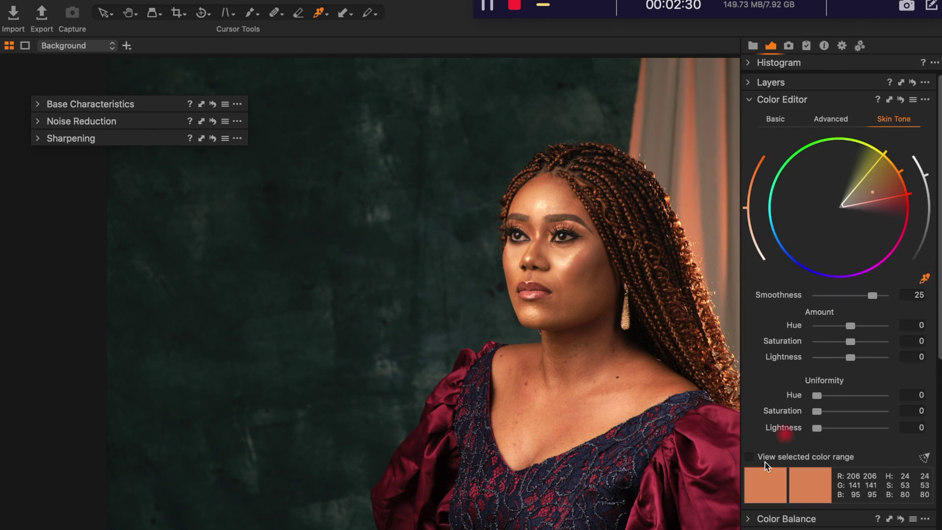
Set skin-tone Amount Saturation 15.3, Lightness 4.3 and Uniformity Hue 15.2.
mouse_move(938, 229)
click(851, 341)
mouse_move(857, 346)
mouse_down()
mouse_move(871, 346)
mouse_move(850, 358)
mouse_move(865, 362)
mouse_up()
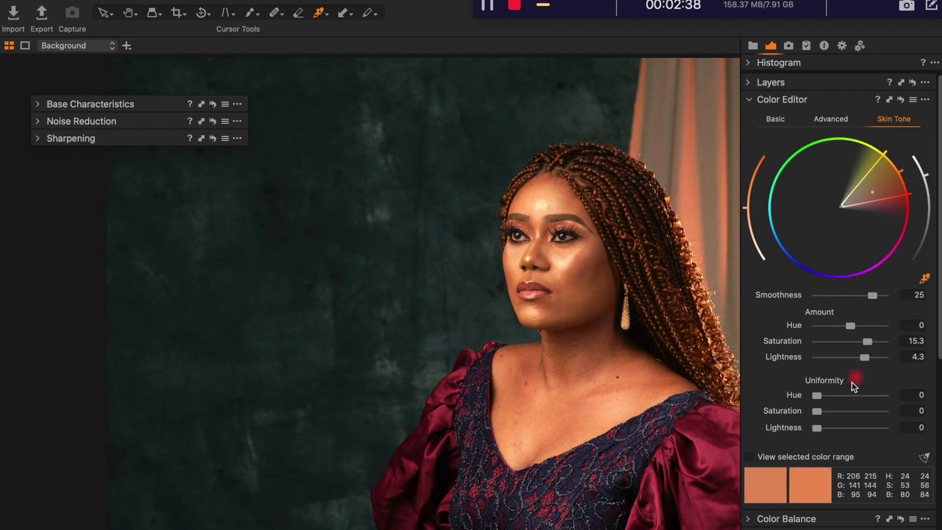
click(817, 397)
drag(823, 397, 830, 381)
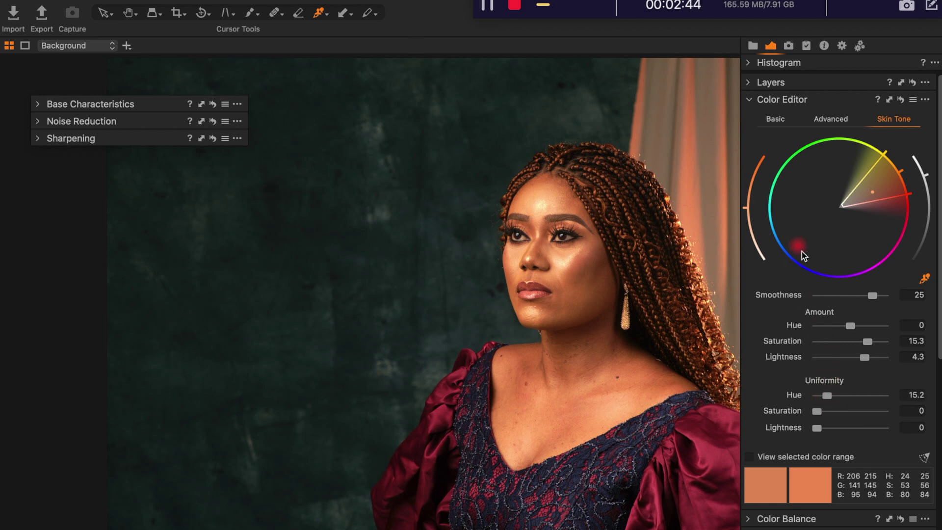
Return to Basic color editing with the reds selected.
click(776, 120)
click(762, 147)
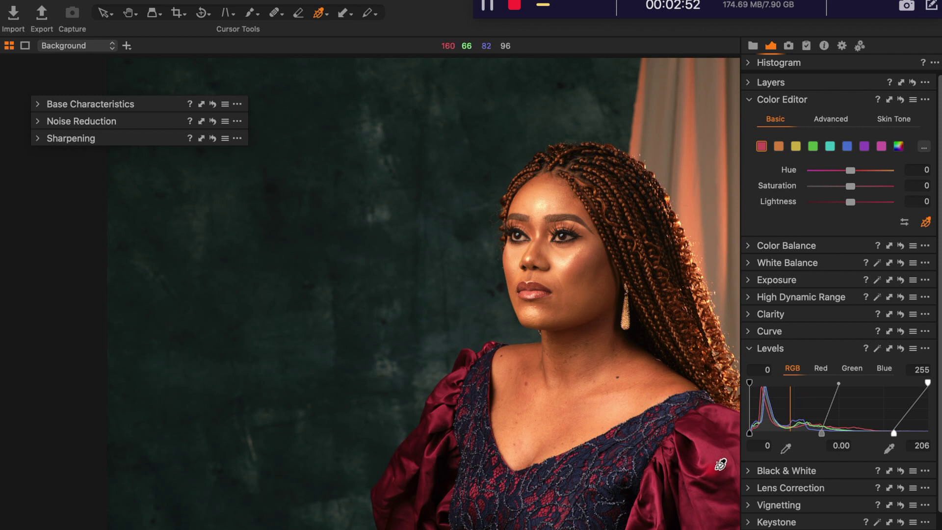
key(super+t)
key(super+t)
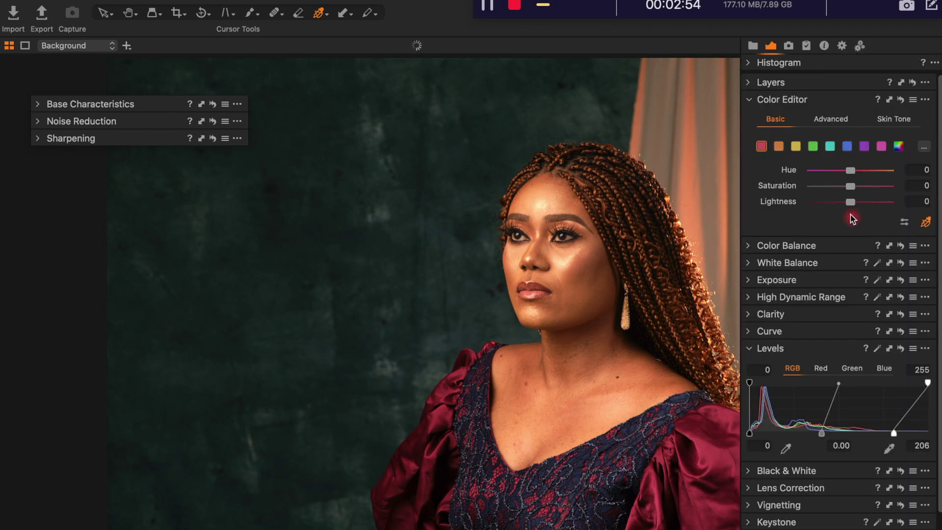
Raise the reds saturation to 33 and the skin-tone Amount Saturation from 15.3 to about 19.6.
drag(850, 186, 860, 186)
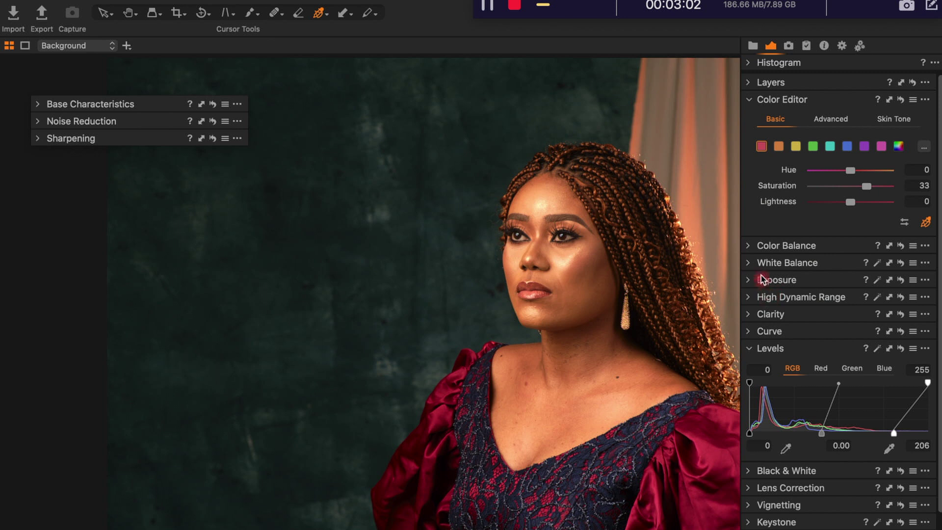
key(super+t)
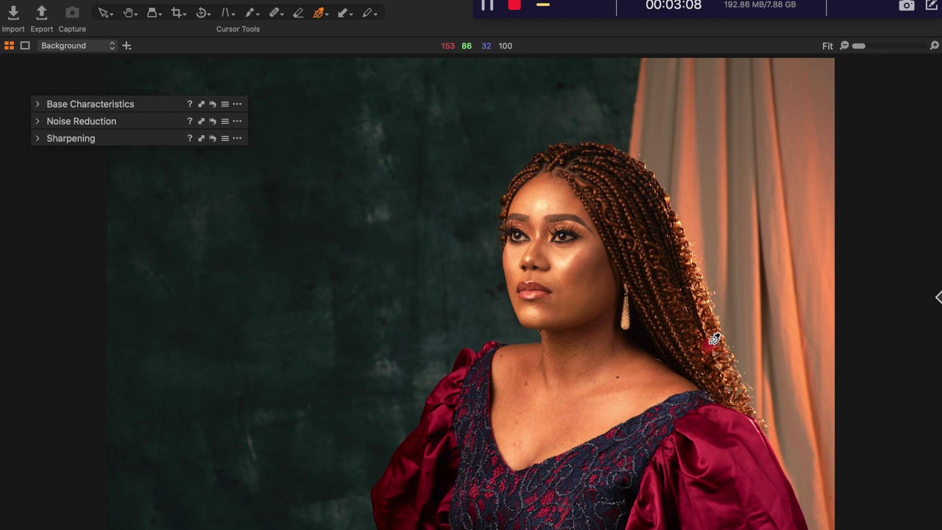
click(938, 297)
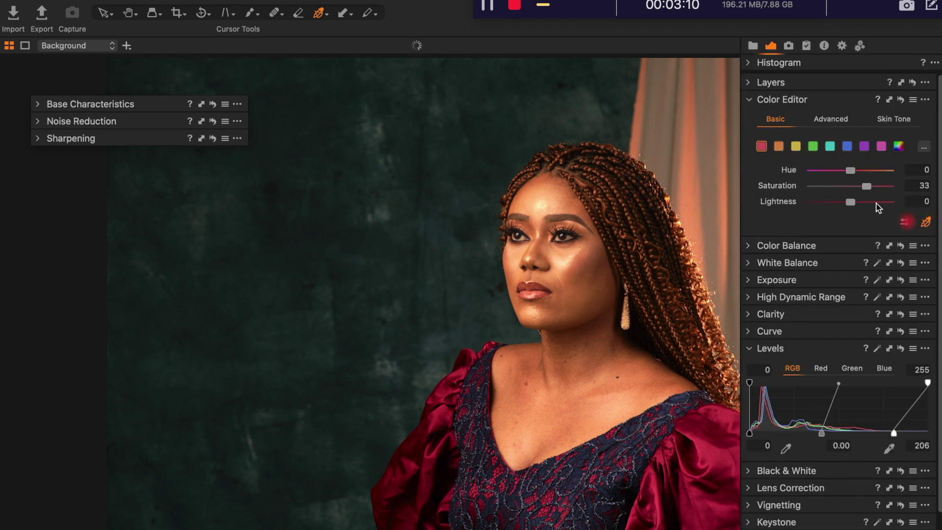
click(891, 125)
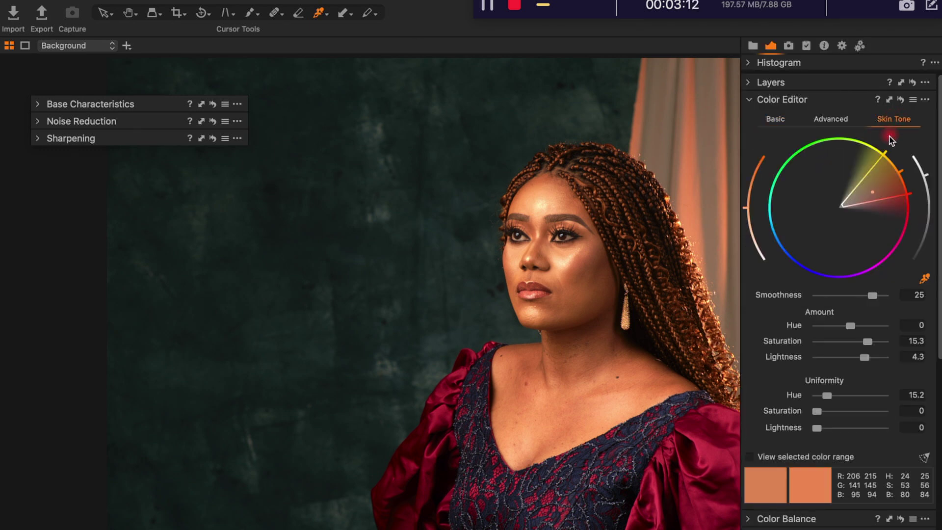
drag(868, 341, 875, 342)
Add a New Filled Adjustment Layer in the Layers tool.
click(750, 99)
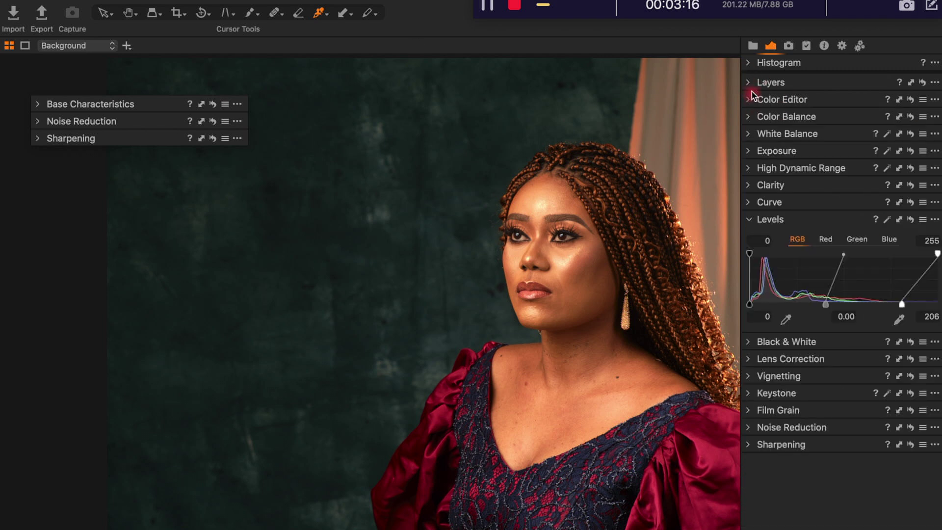
click(748, 82)
click(751, 186)
drag(754, 187, 775, 203)
click(749, 83)
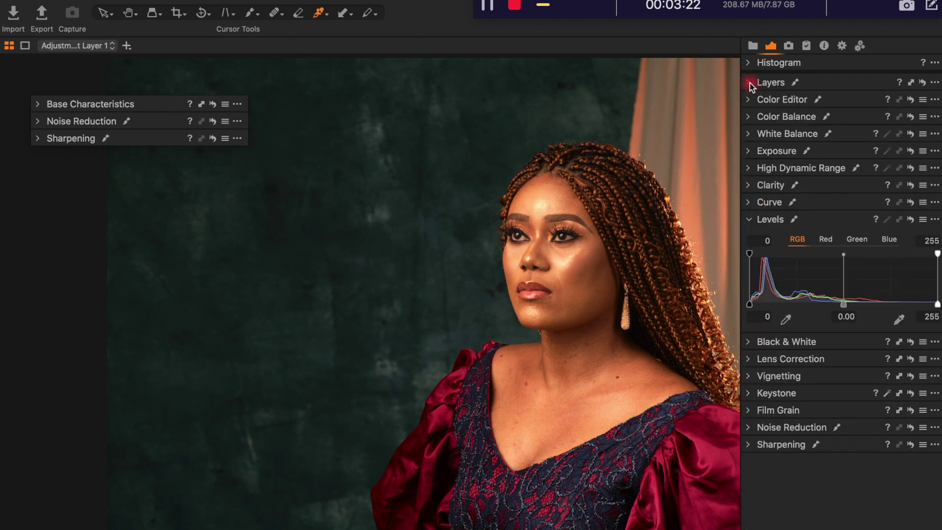
Shift the layer's Color Balance highlights toward a cool cyan-blue tint.
click(749, 120)
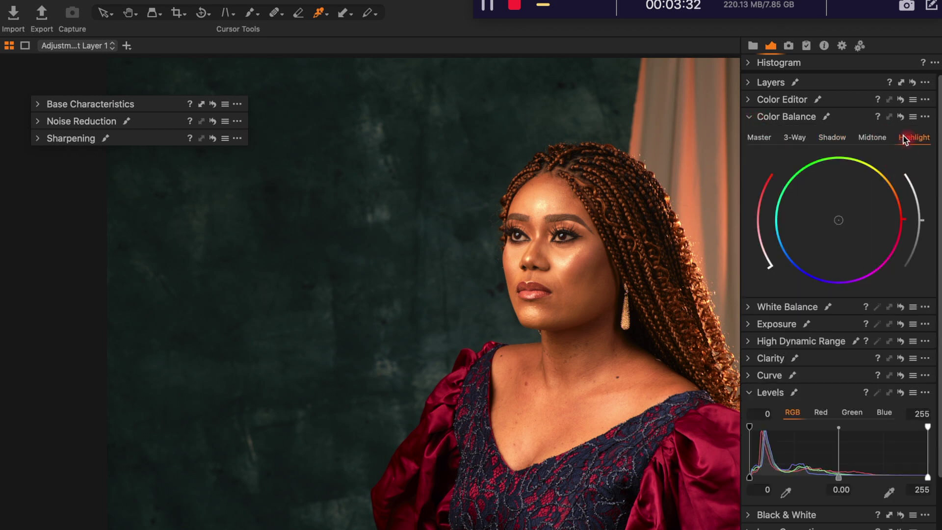
mouse_move(843, 223)
mouse_down()
mouse_move(805, 227)
mouse_move(814, 227)
mouse_up()
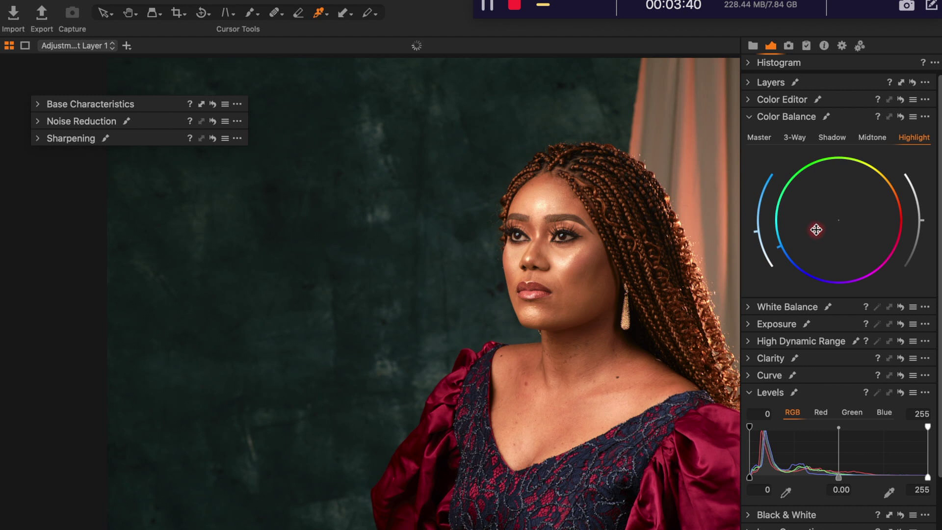
key(super+t)
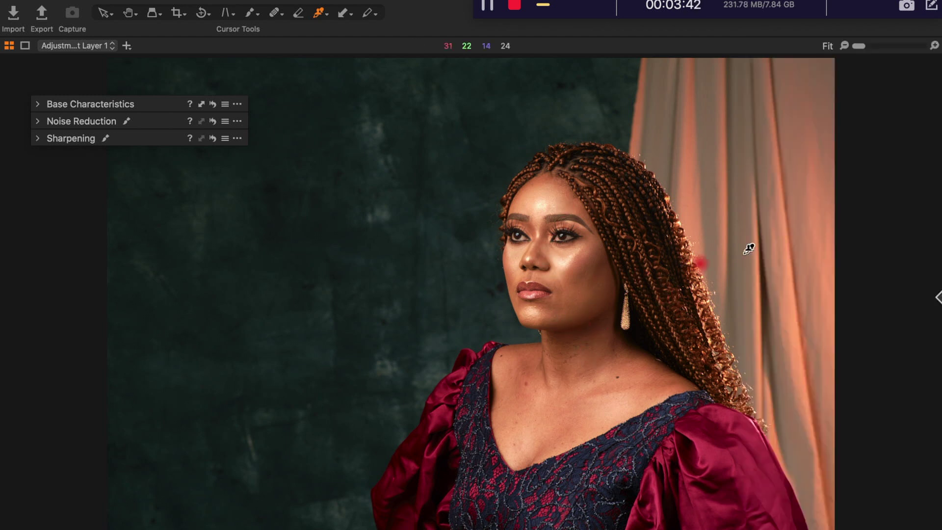
key(super+t)
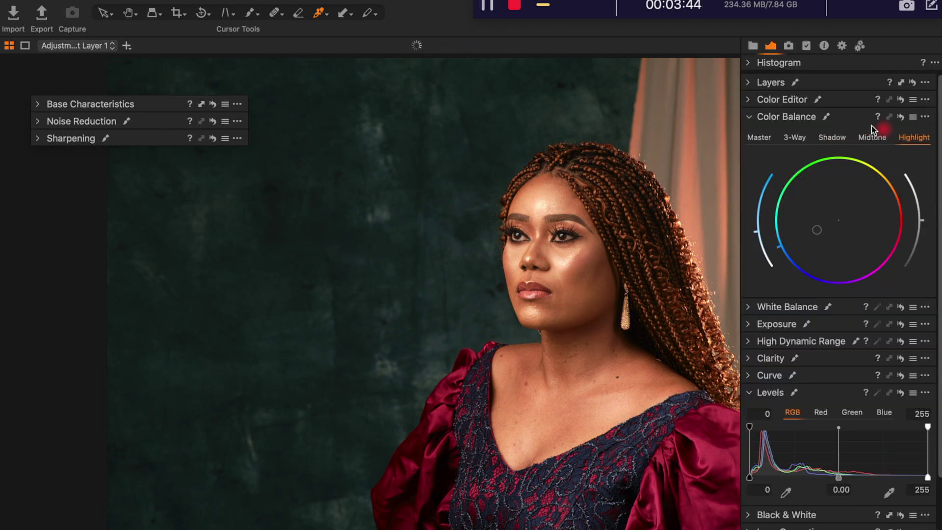
Select and enable Adjustment Layer 1, then open its Luma Range (Range 20–235, Sensitivity 50).
click(749, 84)
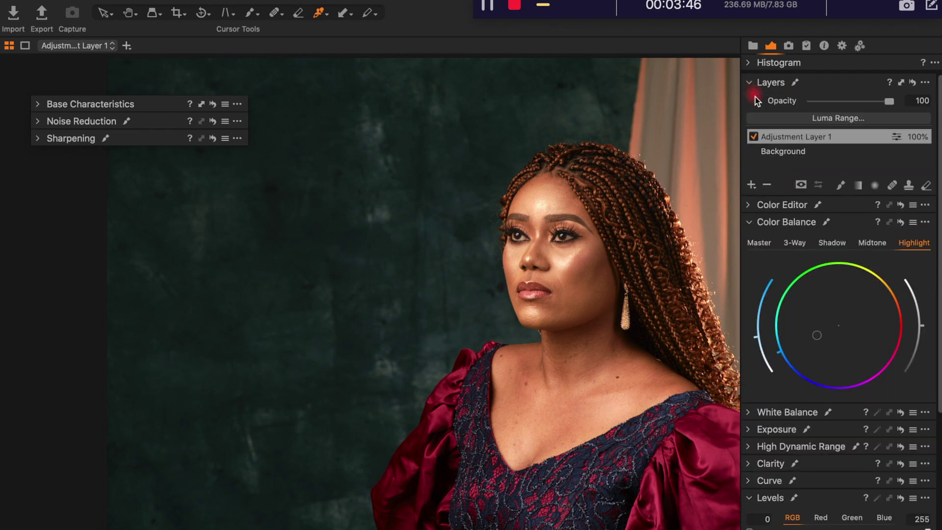
click(754, 138)
click(754, 137)
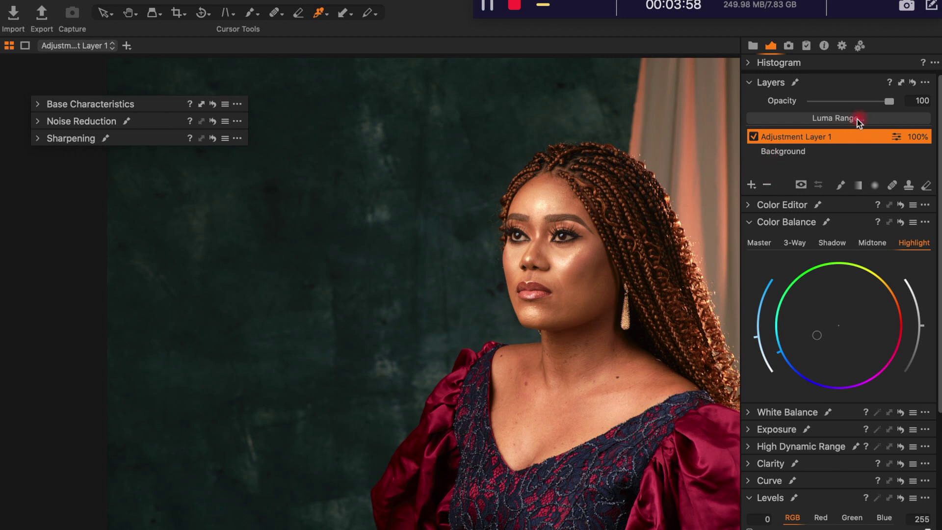
key(ctrl+super+t)
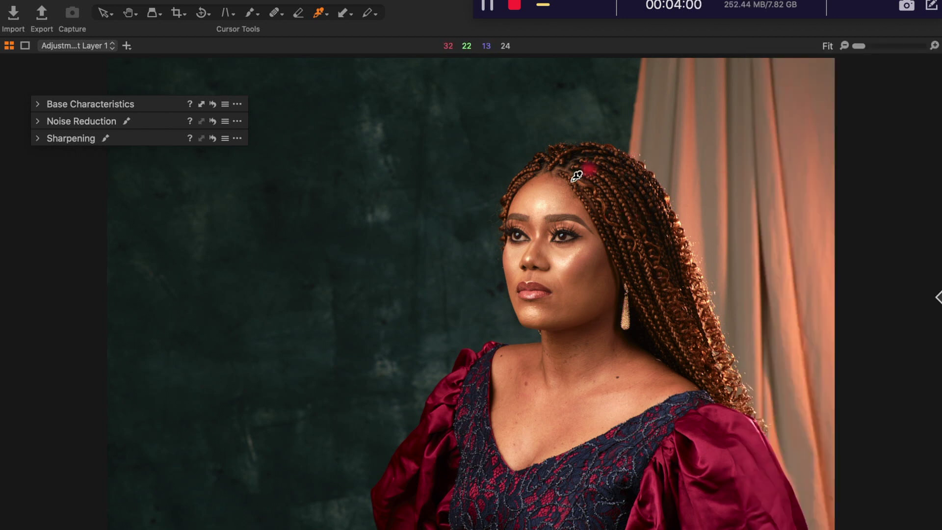
key(ctrl+super+t)
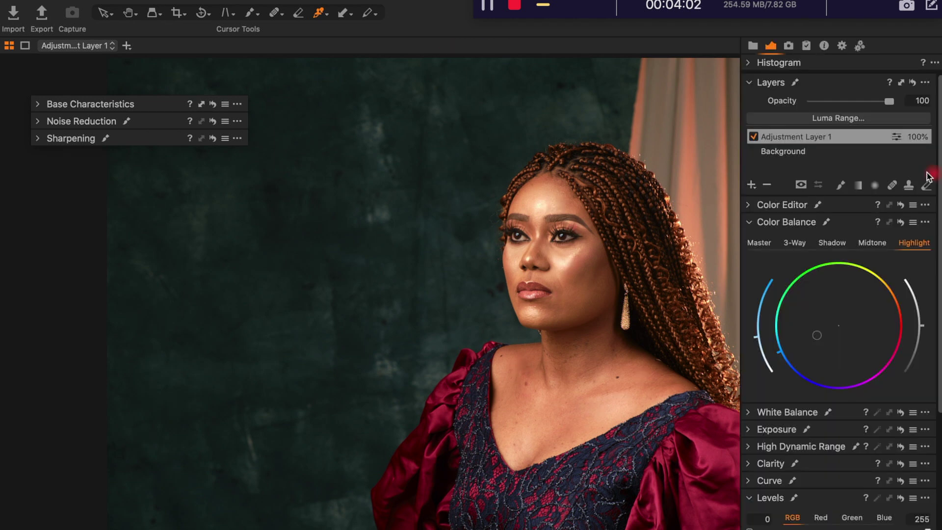
click(831, 118)
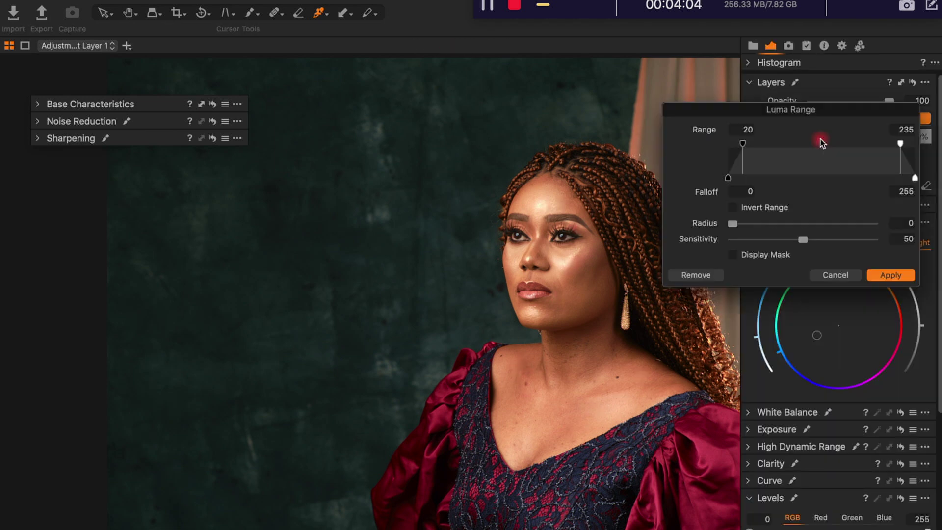
Display the mask, set luma Range to 129–235 and Falloff to 81, then apply.
click(736, 259)
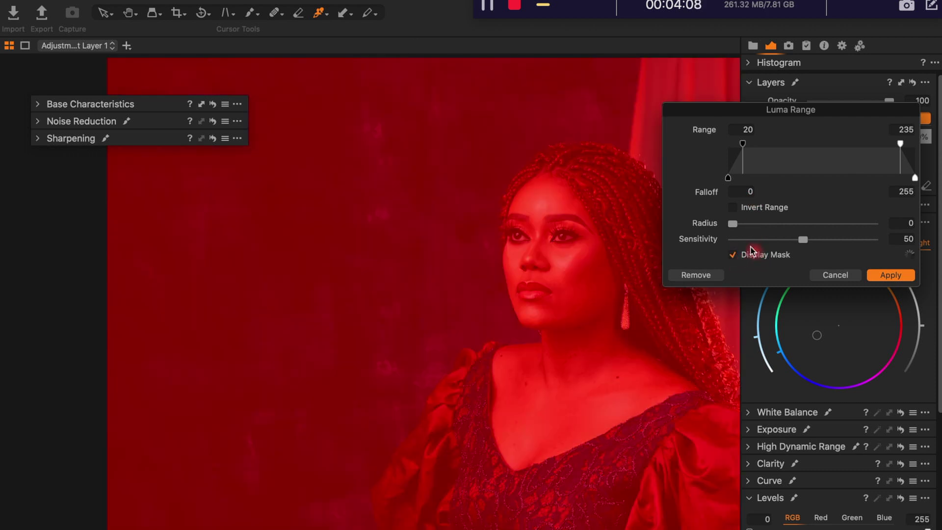
key(ctrl+super+t)
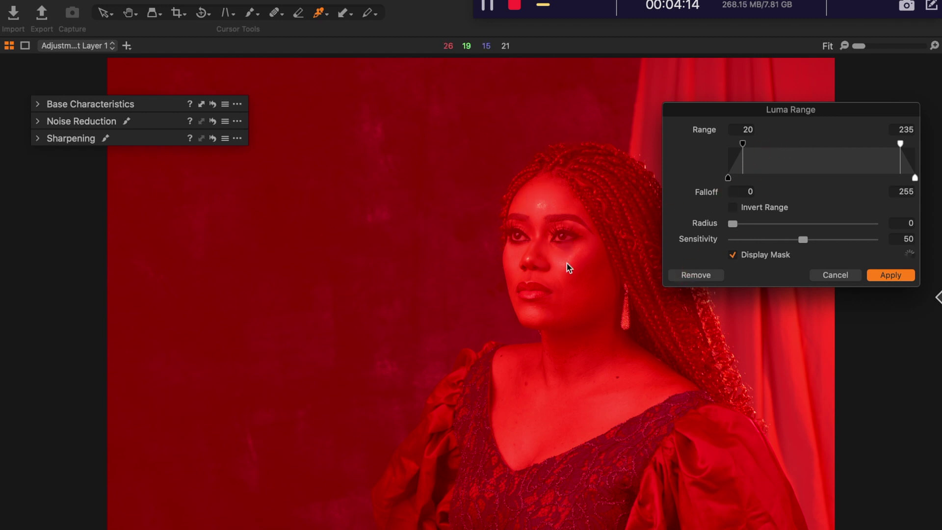
drag(746, 145, 815, 146)
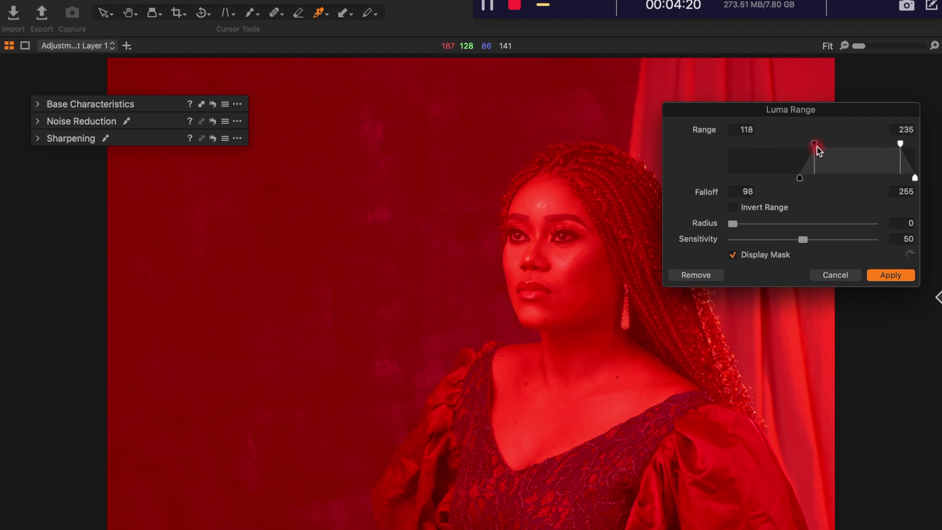
drag(815, 147, 821, 147)
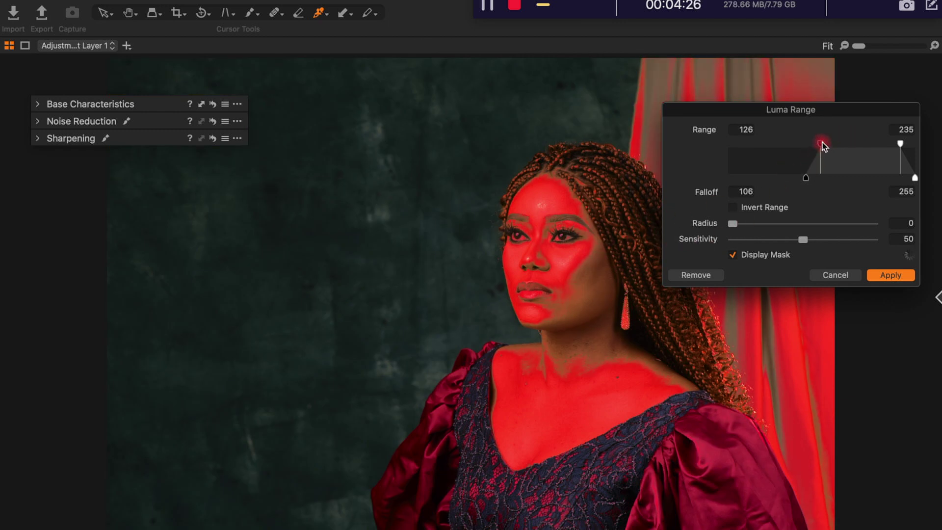
drag(824, 146, 795, 184)
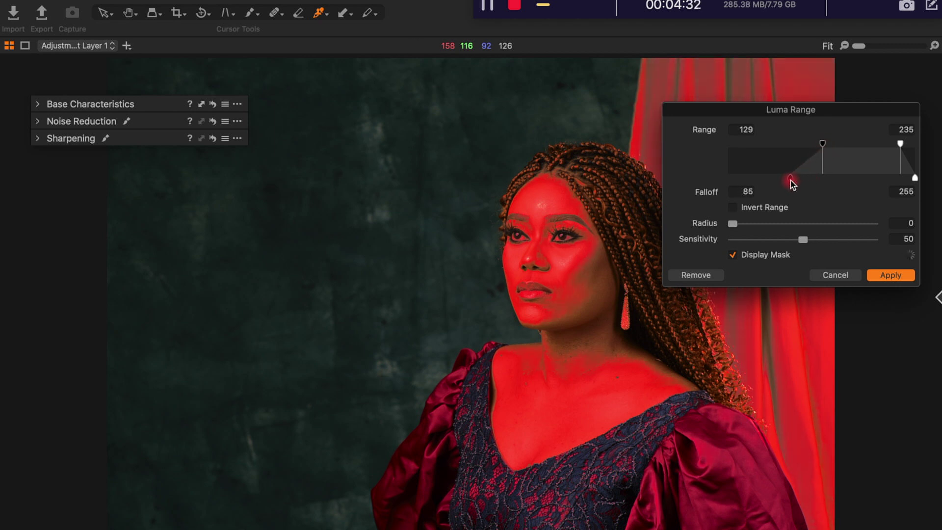
drag(788, 183, 787, 180)
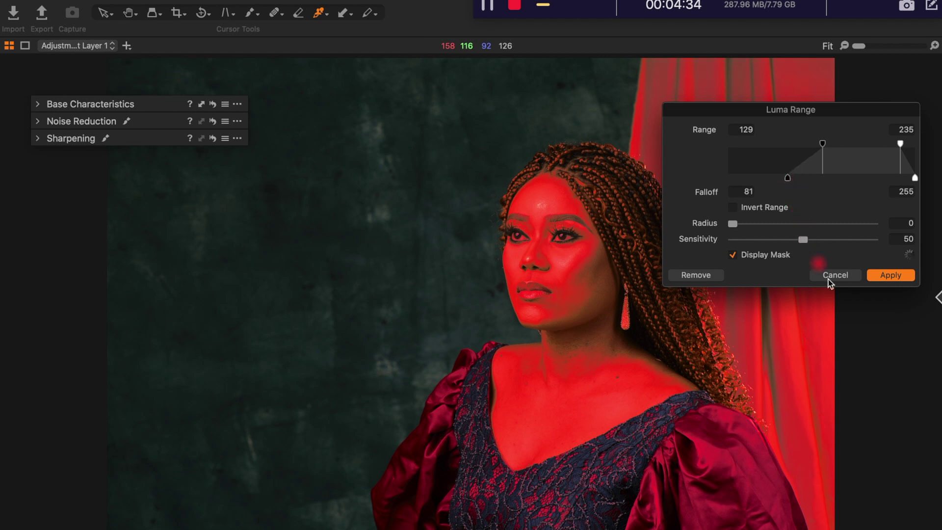
click(879, 276)
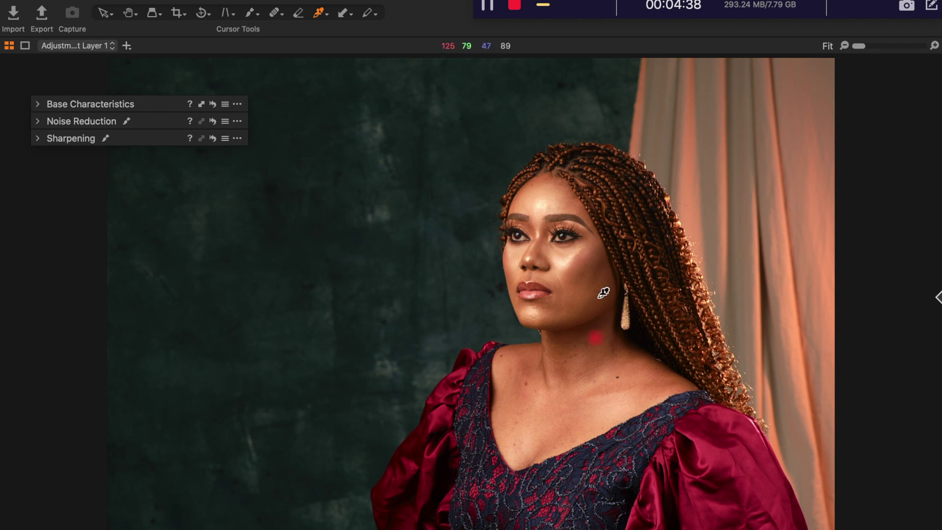
Bring back the tool panels and toggle Adjustment Layer 1 off and on to compare.
click(939, 297)
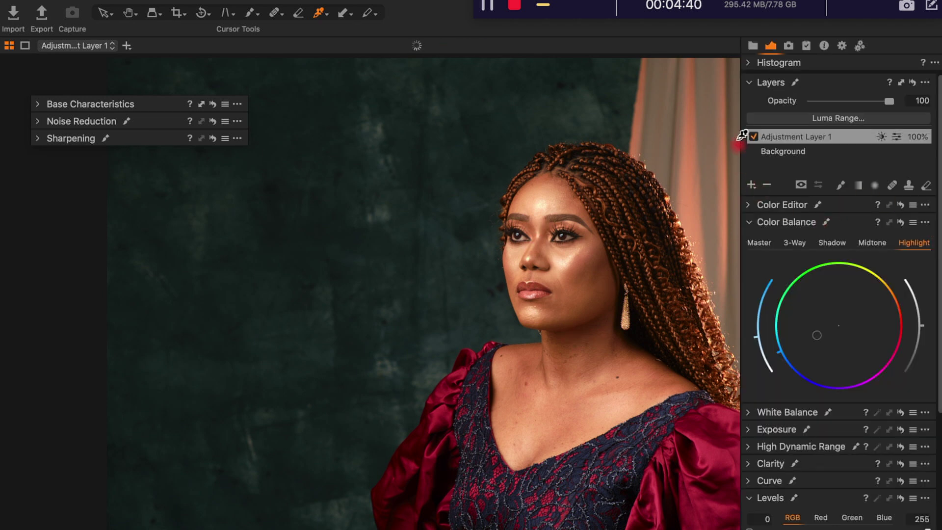
click(754, 137)
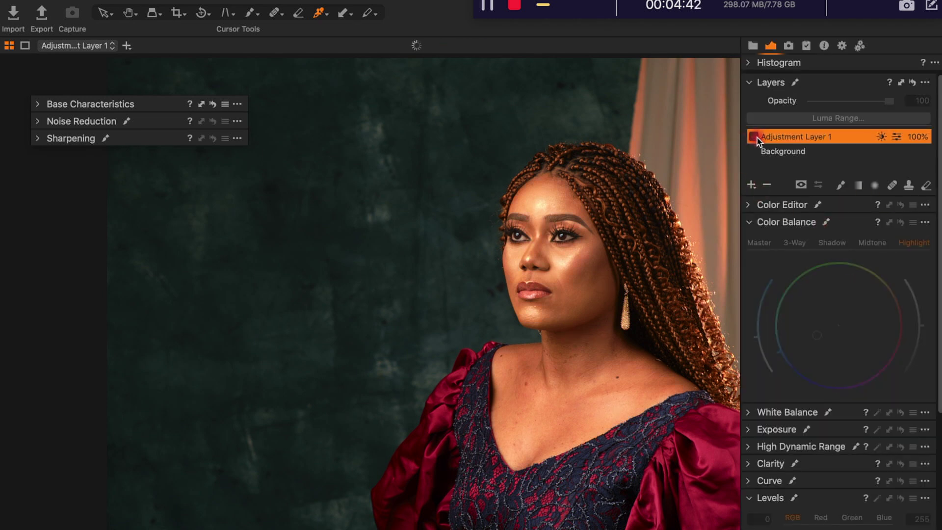
click(755, 137)
Drag Adjustment Layer 1's opacity down to 65, compare before/after, then hide the panels.
click(891, 101)
drag(889, 104, 876, 107)
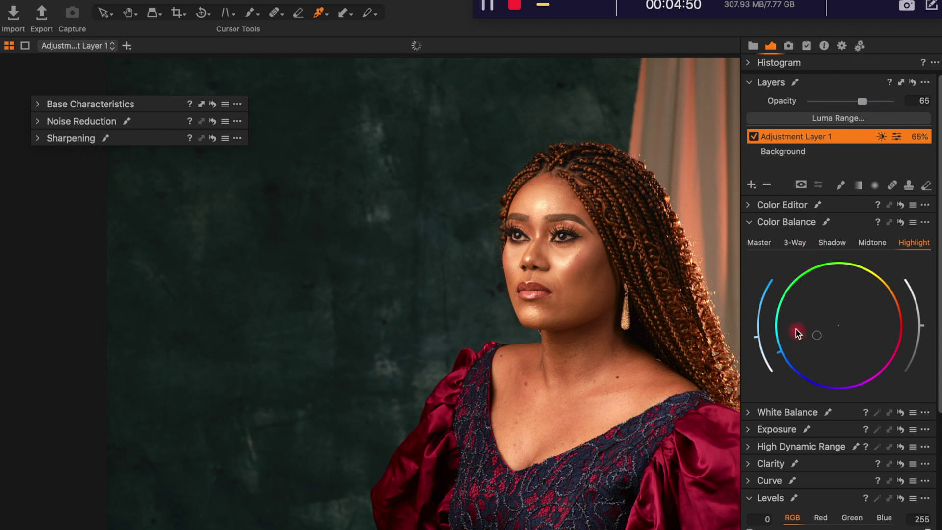
click(753, 136)
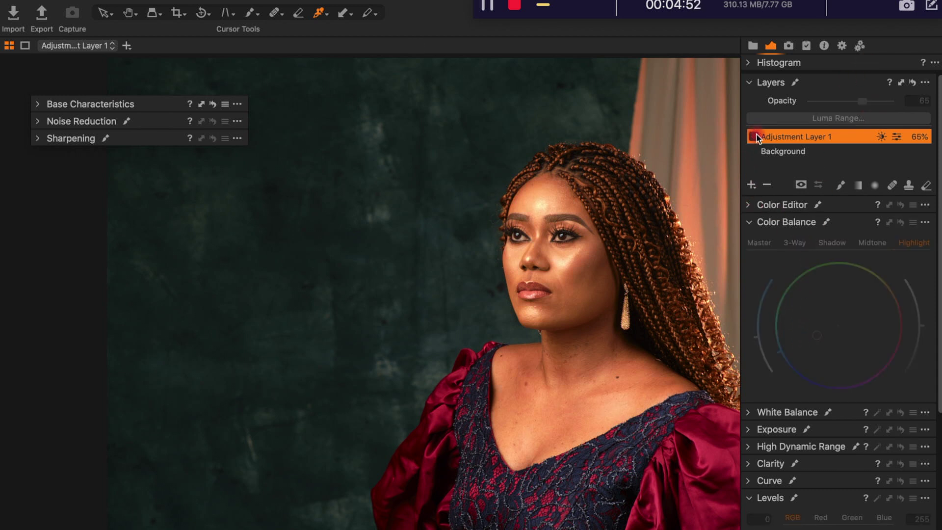
click(754, 136)
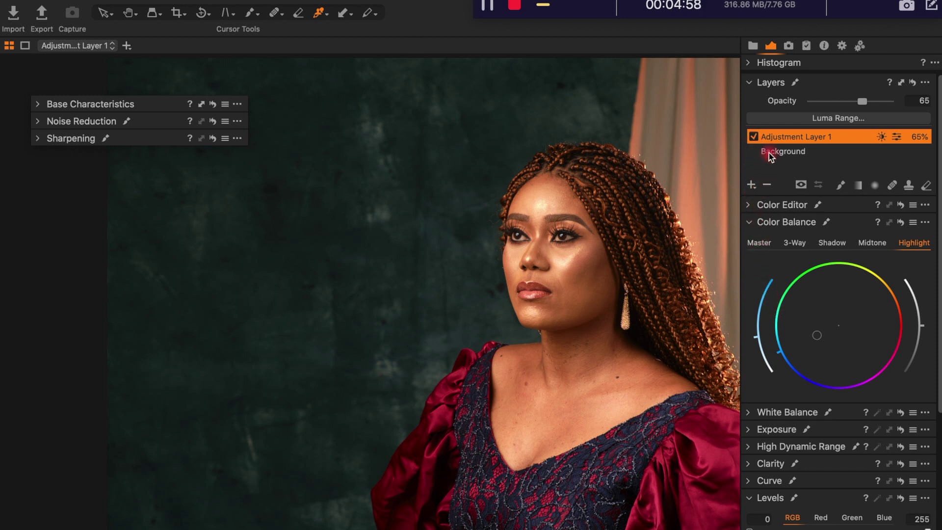
key(alt+super+t)
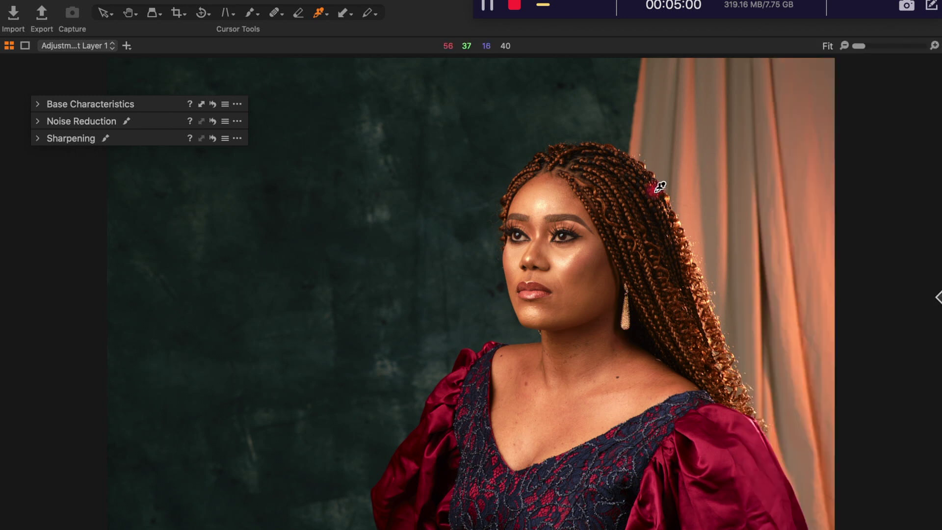